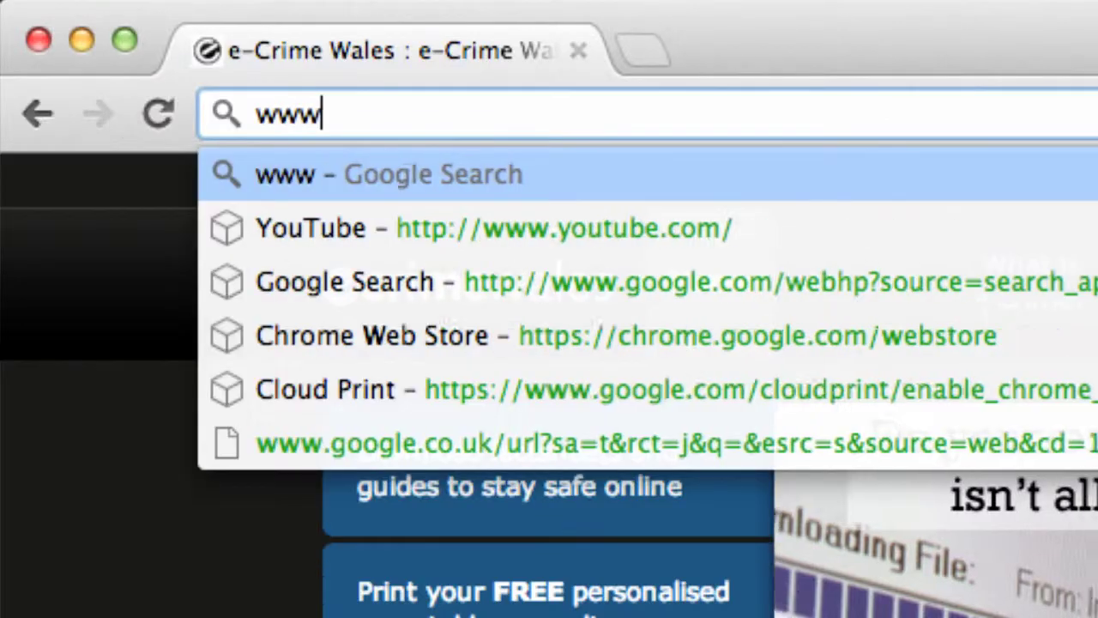
Step: Load linkedin.com, open the Join form, and enter the new member's first name
type(".lin")
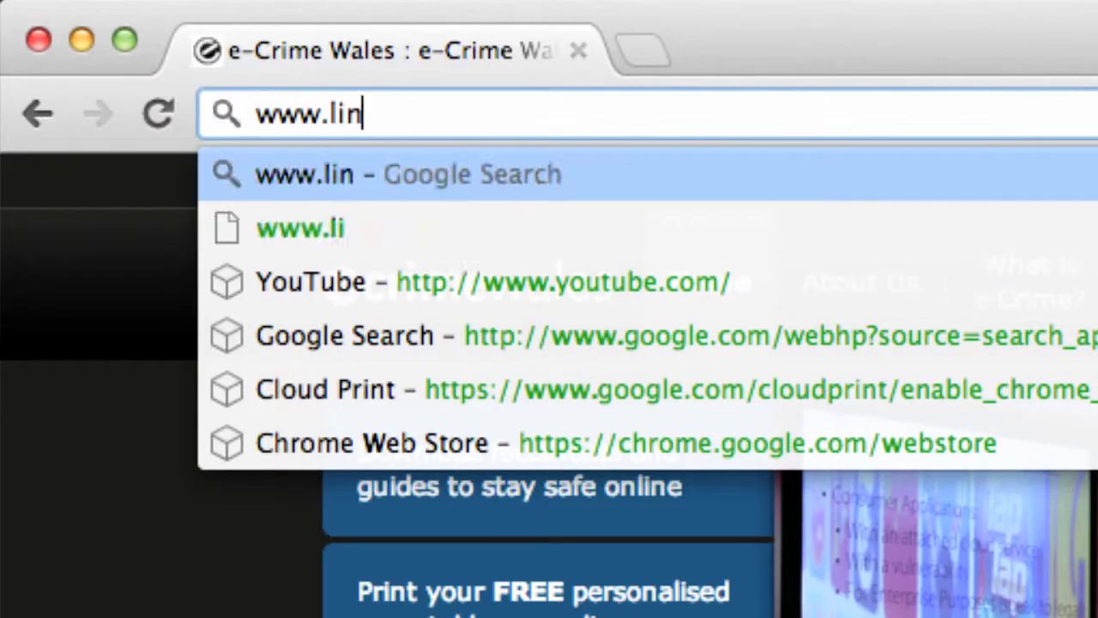
type("kedin.co")
key("Return")
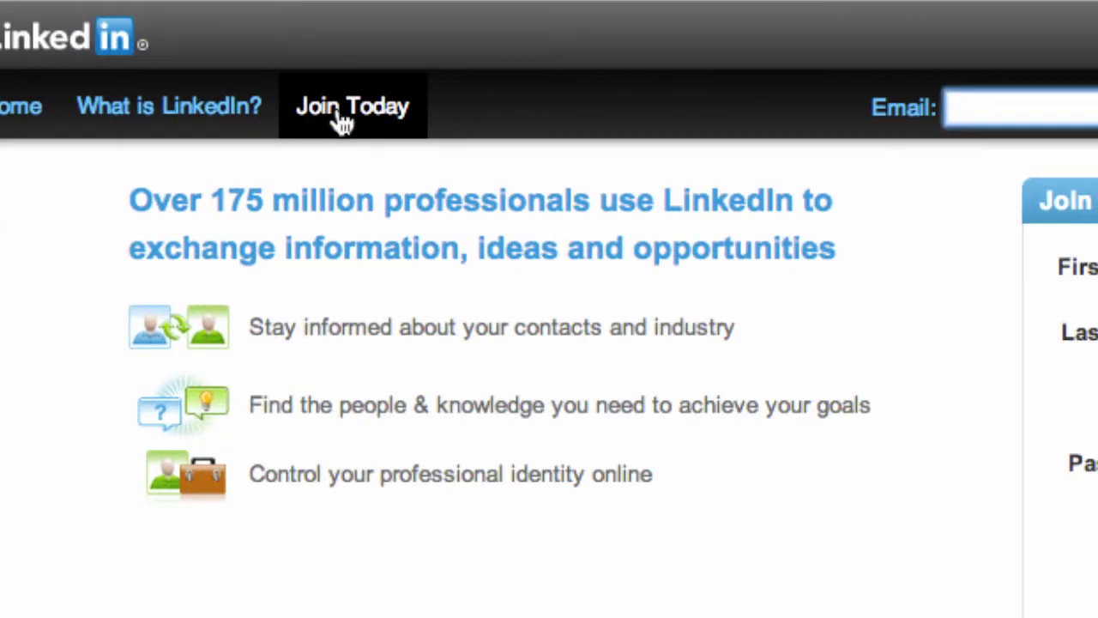
left_click(344, 123)
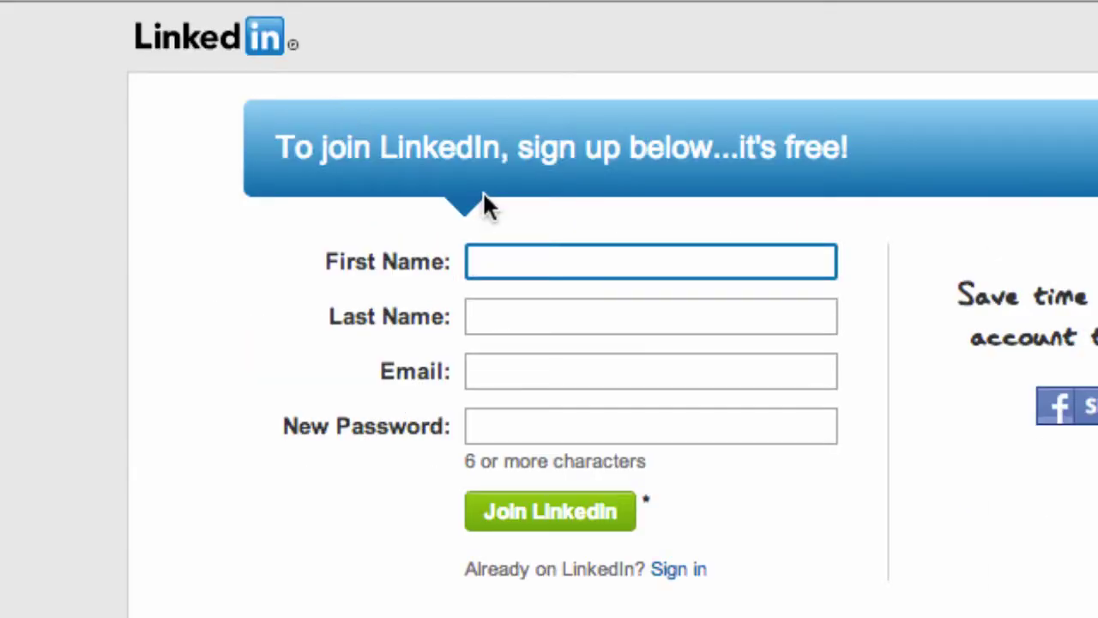
type("desmond")
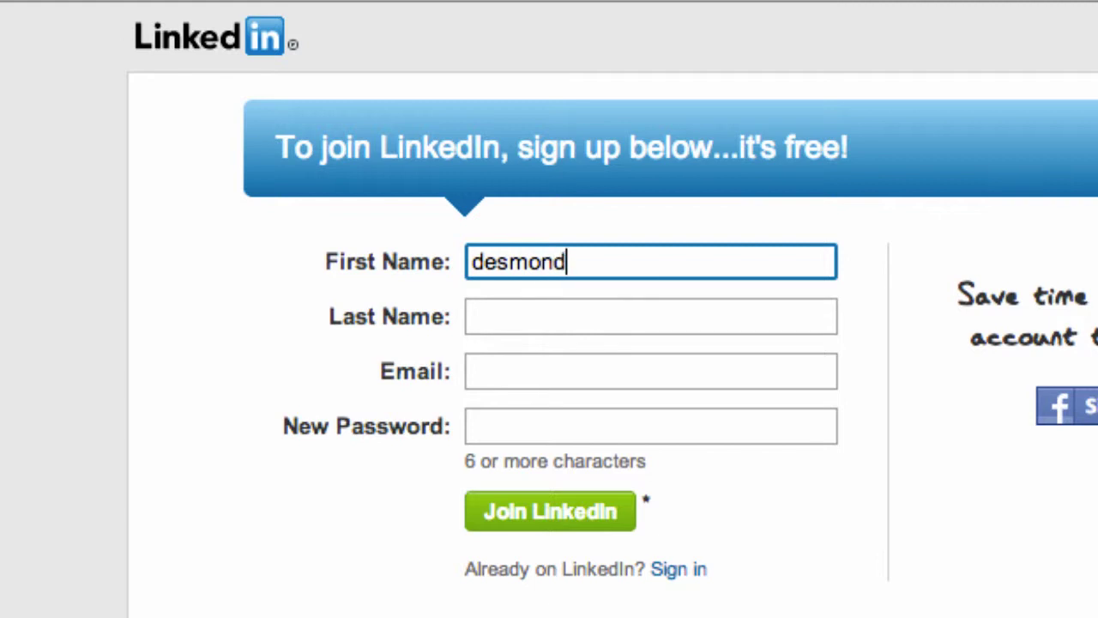
key("Tab")
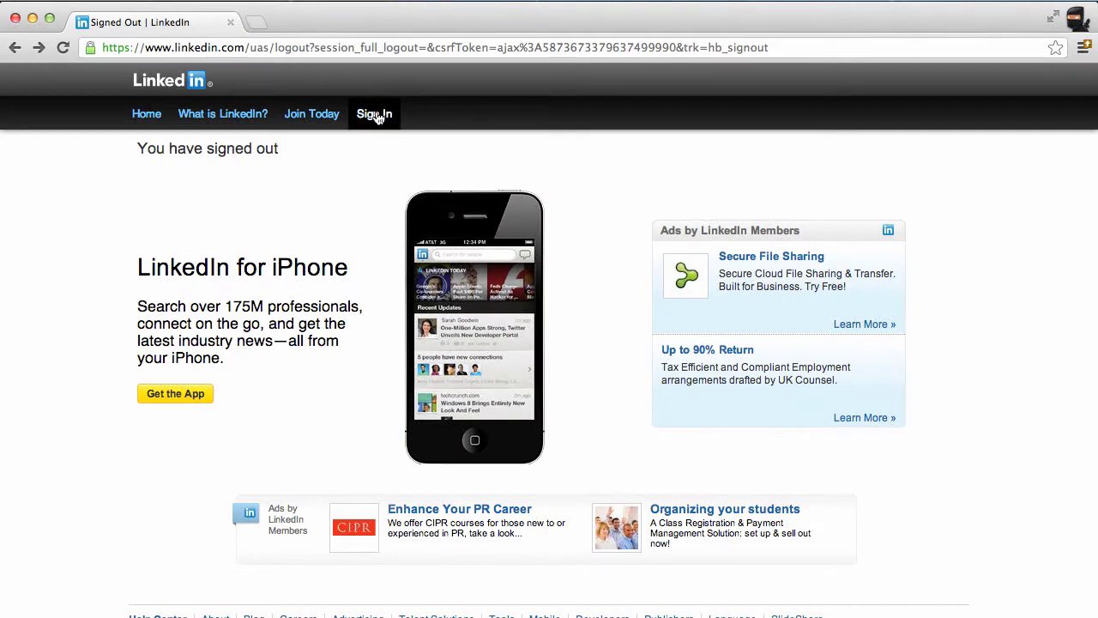
Step: Sign in to the eCrime Wales account with saved credentials and open Settings
left_click(374, 113)
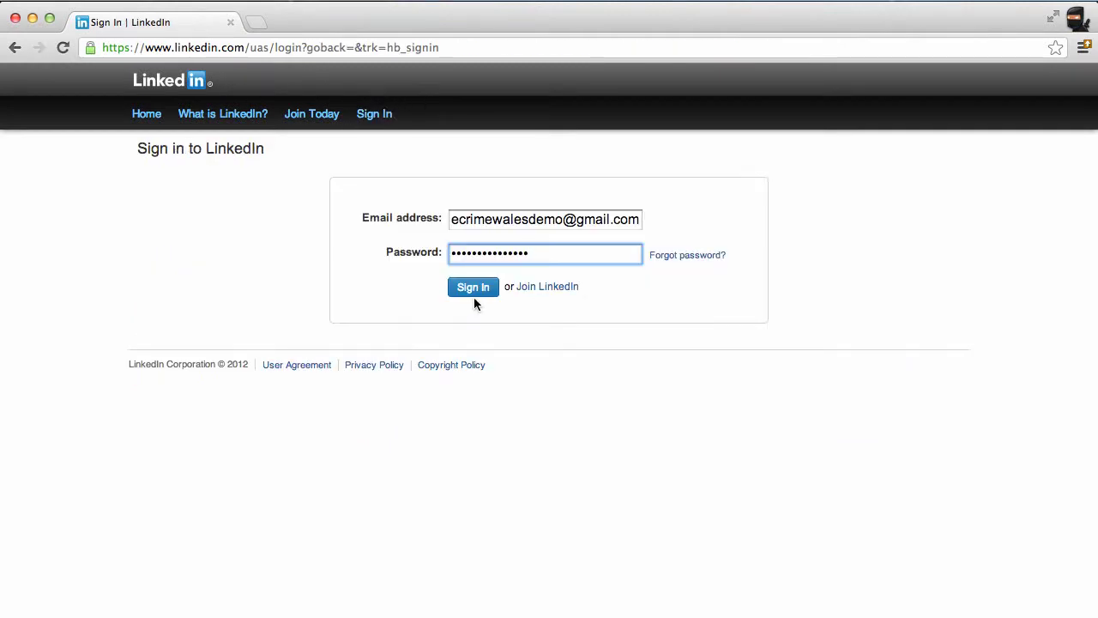
left_click(474, 290)
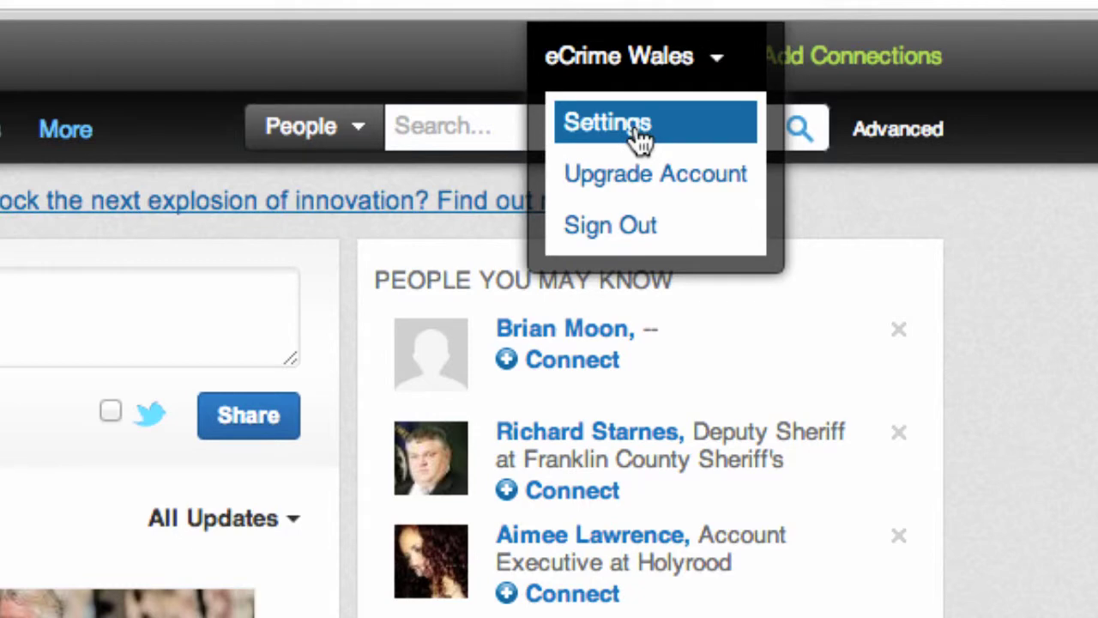
left_click(658, 122)
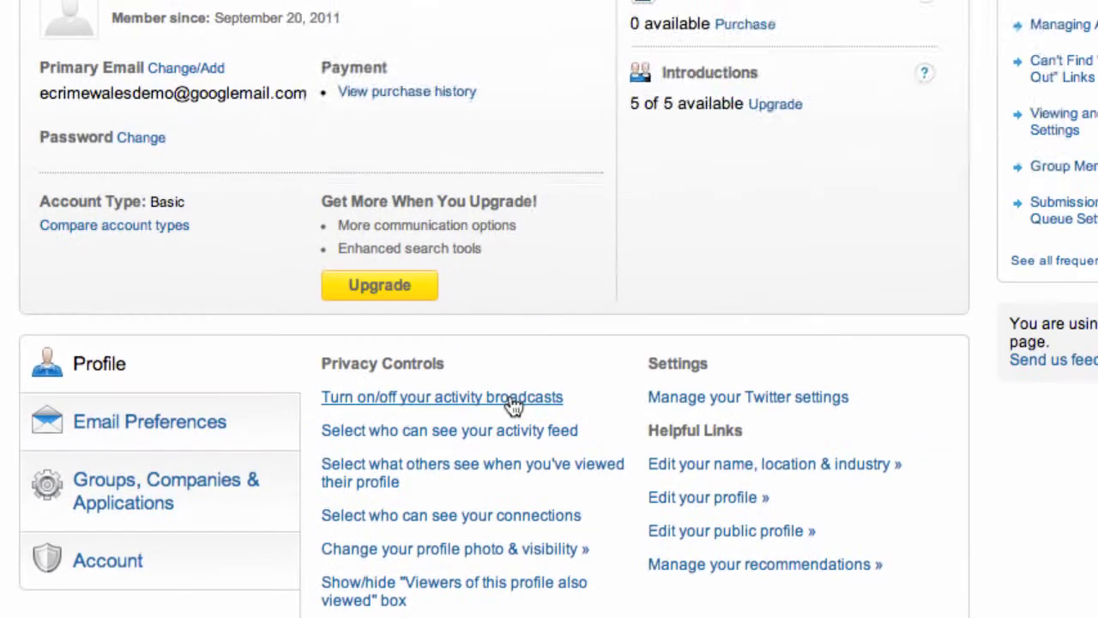
left_click(601, 189)
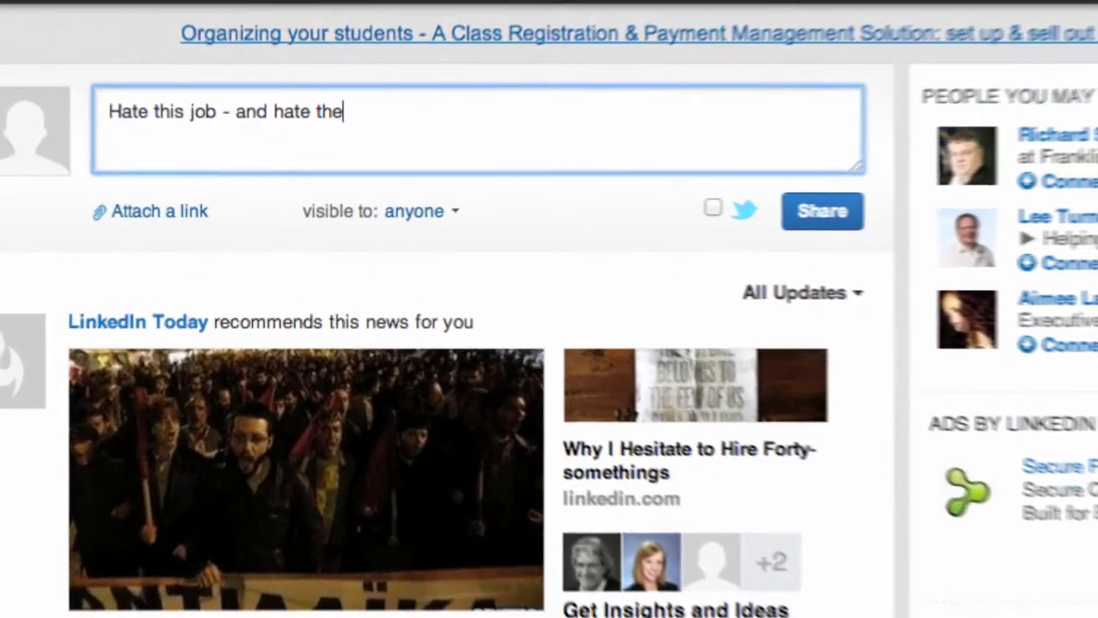
type("boss m")
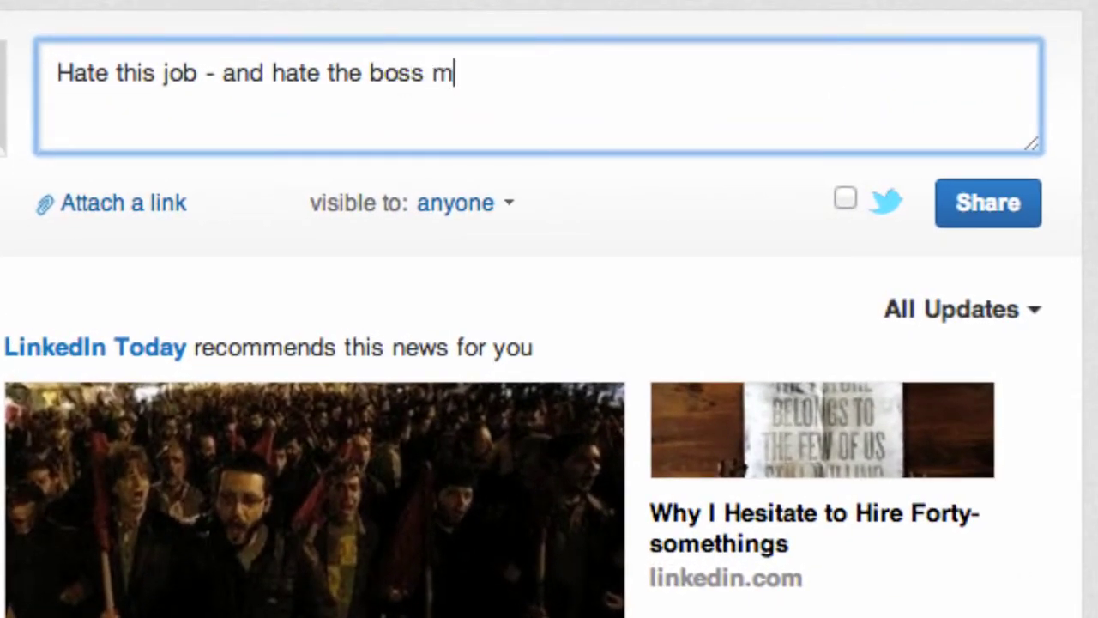
type("ore")
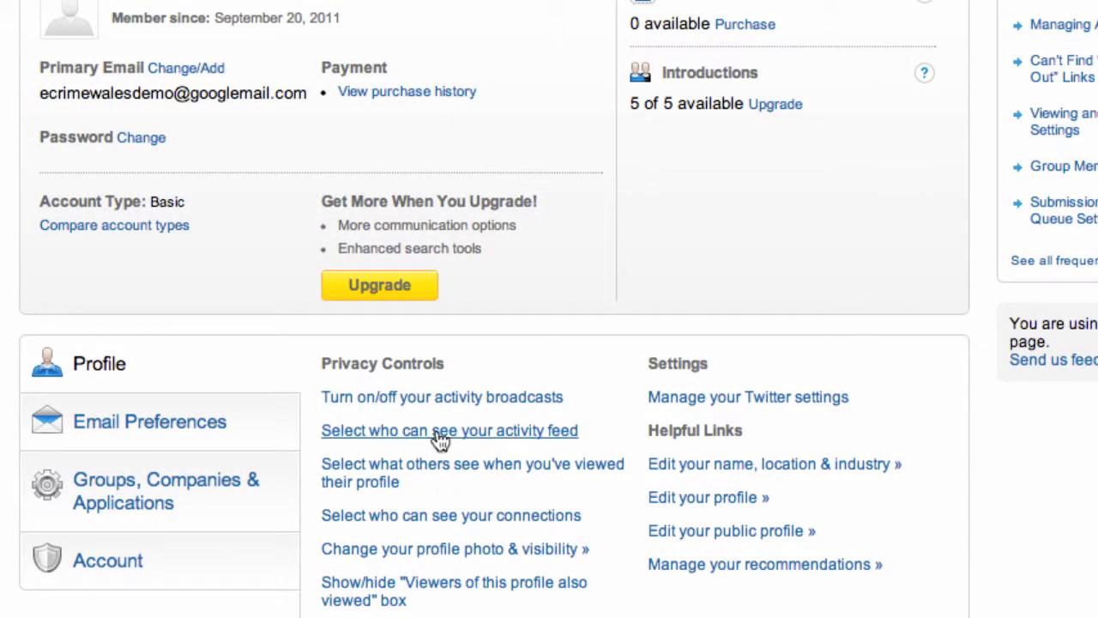
Step: Restrict who can see your activity feed to Your connections and save
left_click(440, 433)
left_click(454, 143)
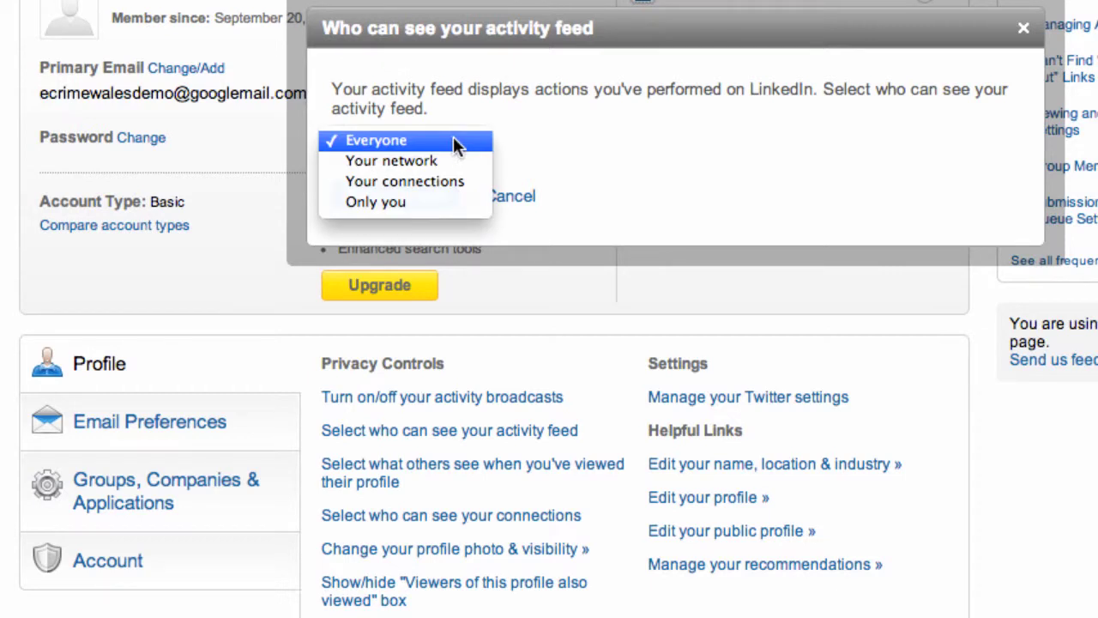
left_click(447, 181)
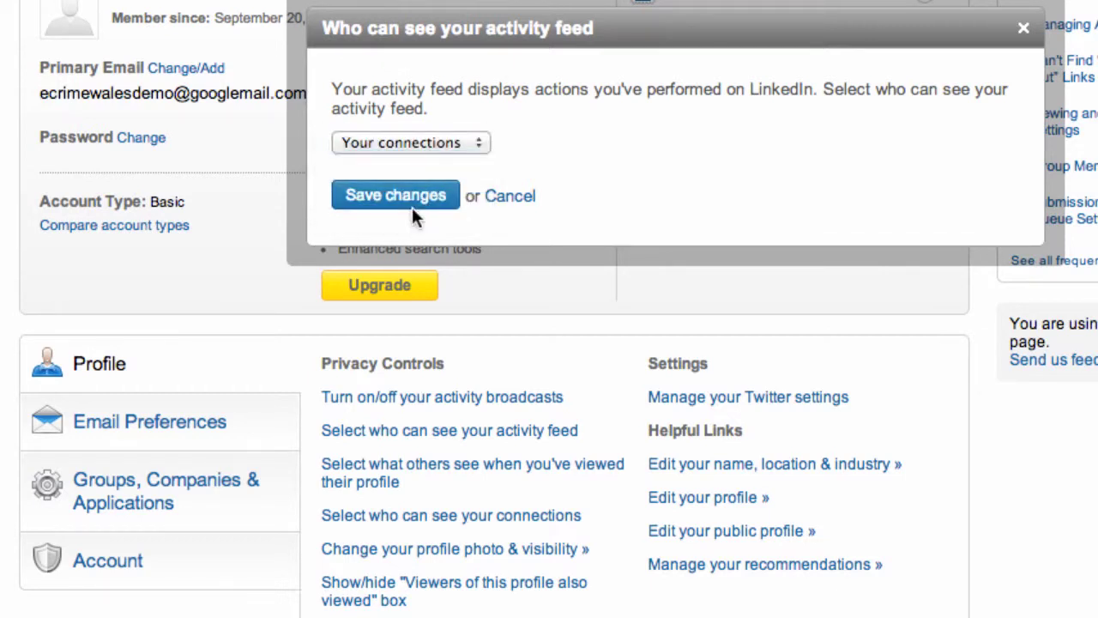
left_click(412, 207)
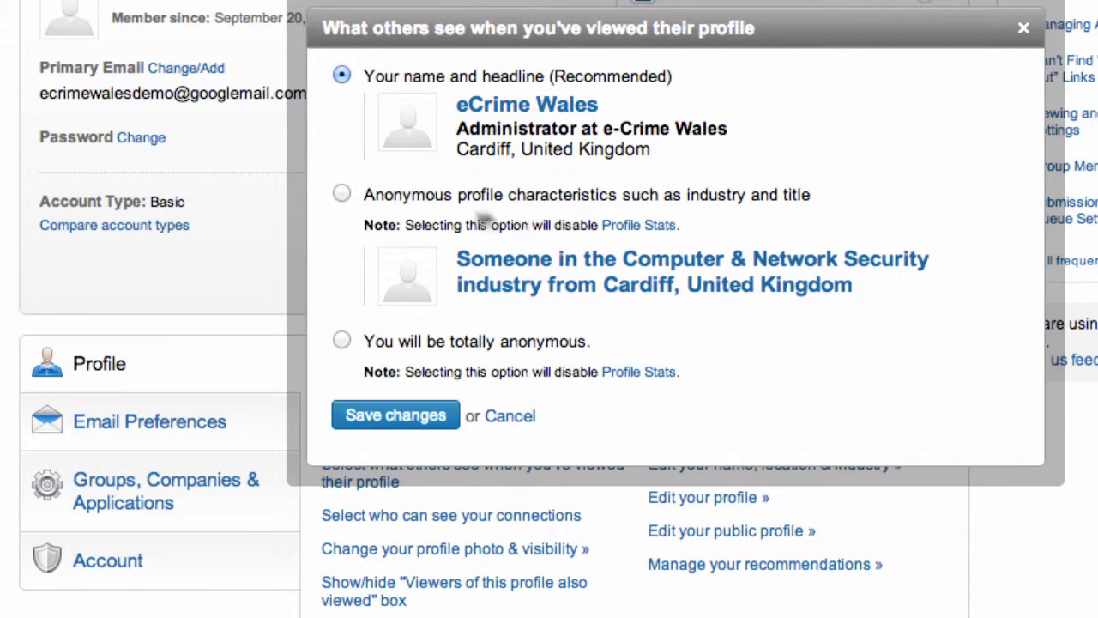
Step: Cancel the profile-viewing setting and leave connections visibility at Your connections
left_click(510, 417)
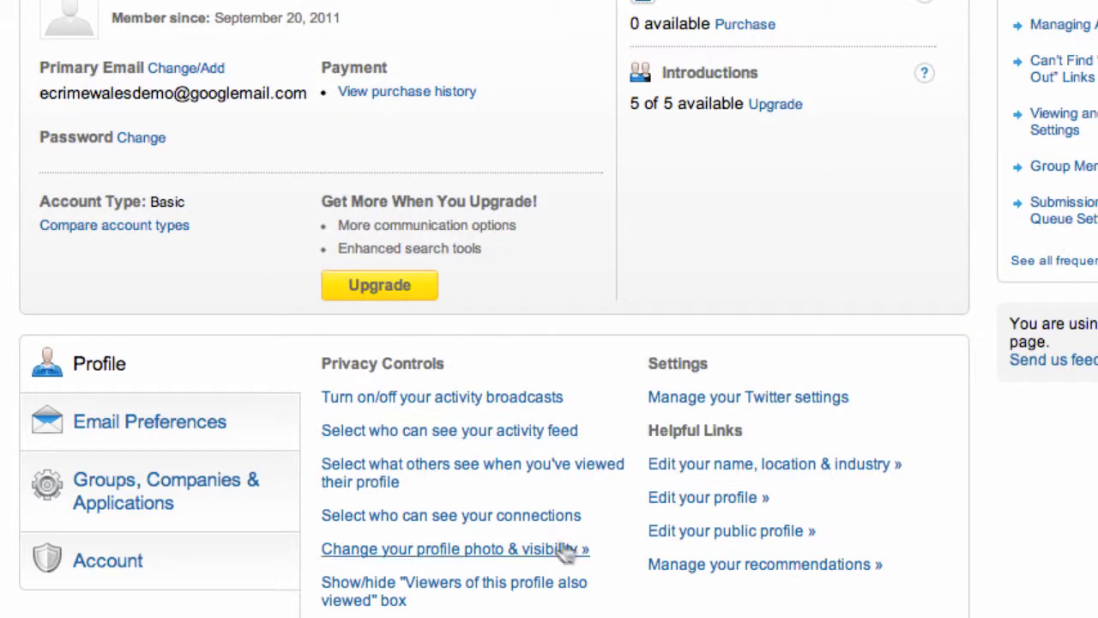
left_click(513, 524)
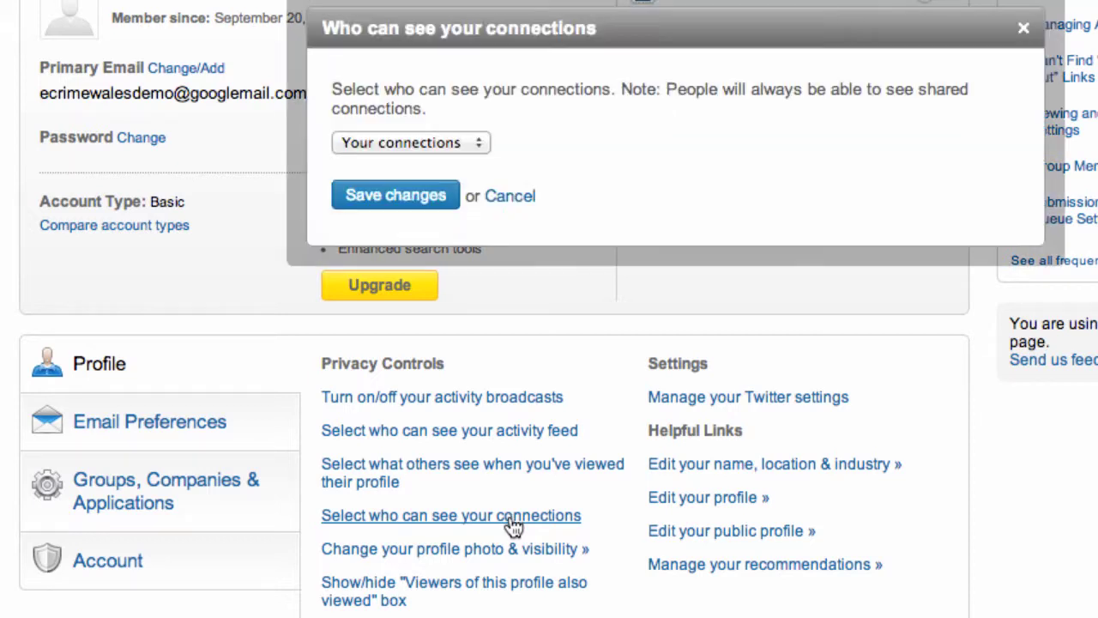
left_click(454, 146)
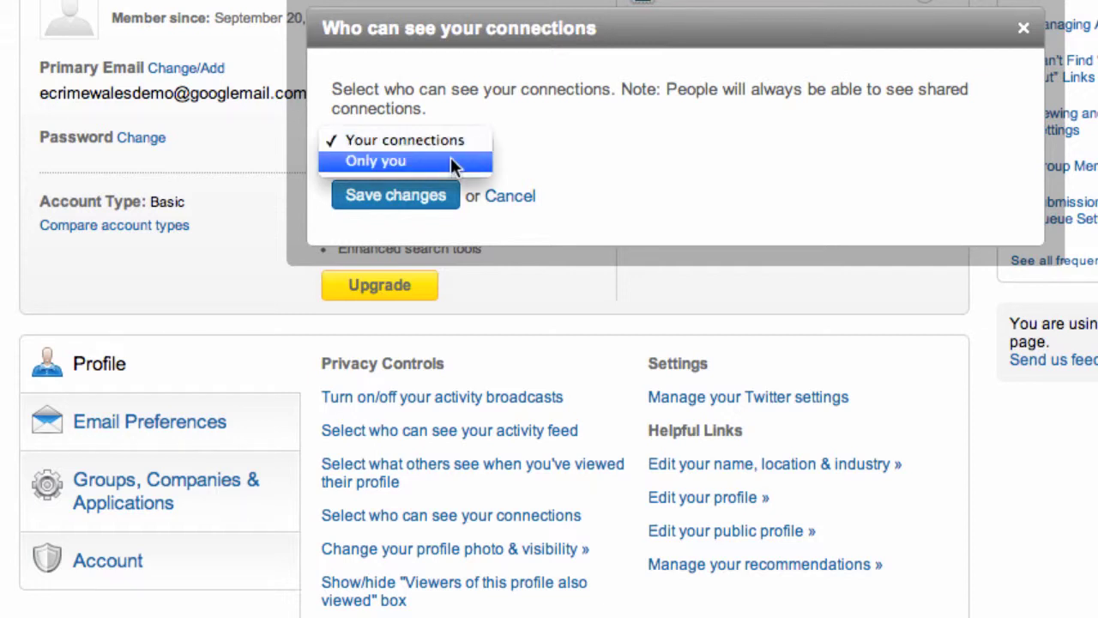
left_click(458, 139)
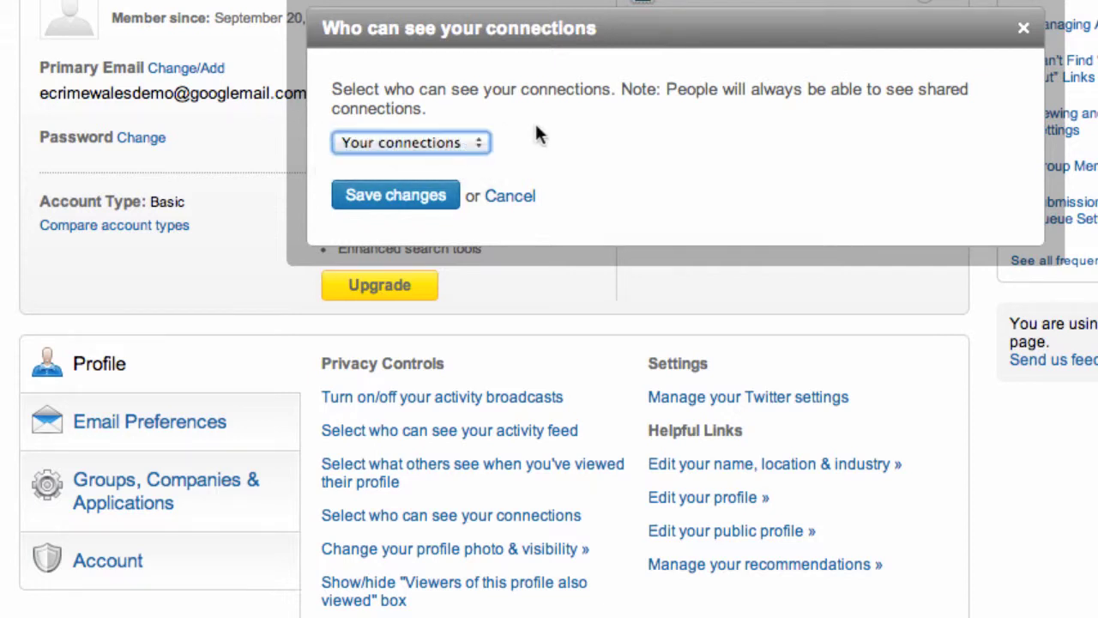
left_click(510, 197)
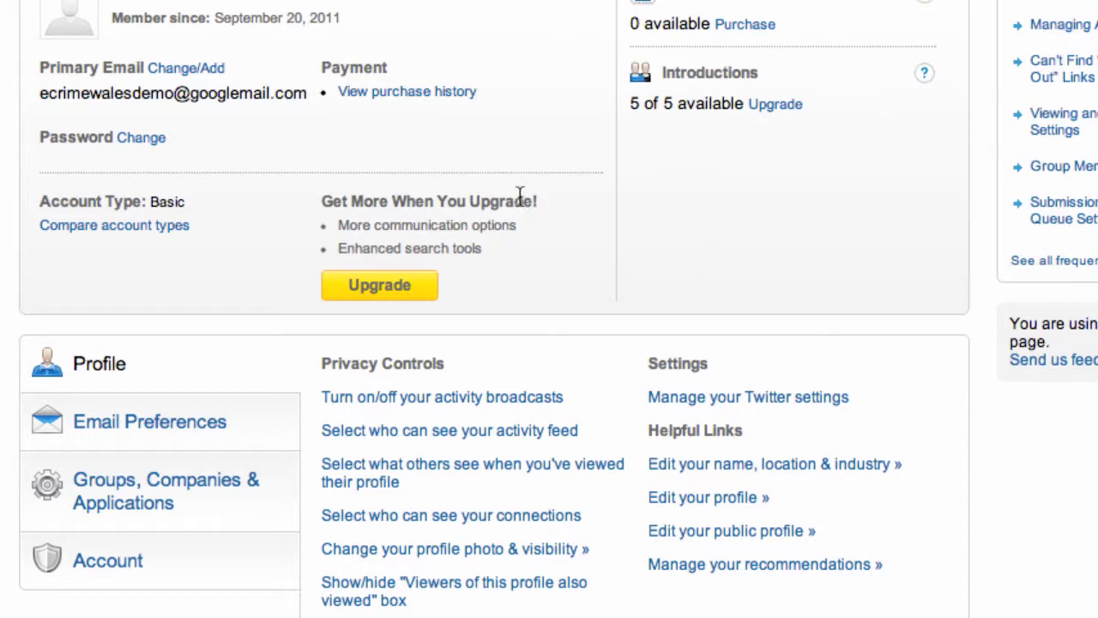
Step: Start a new inbox message and add a suggested contact as its recipient
left_click(498, 553)
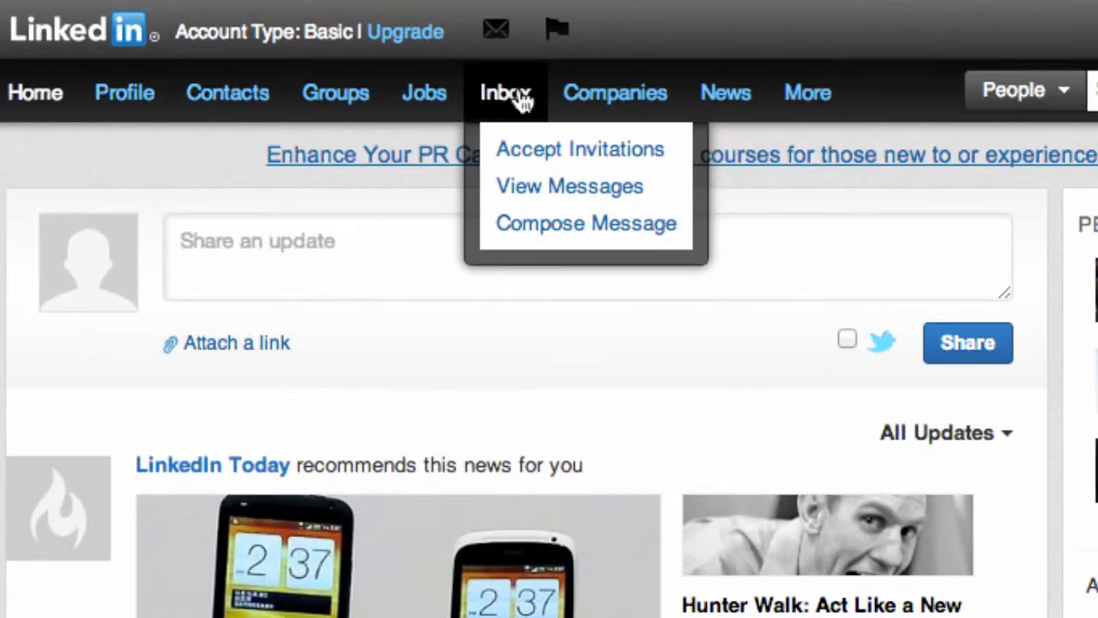
left_click(519, 96)
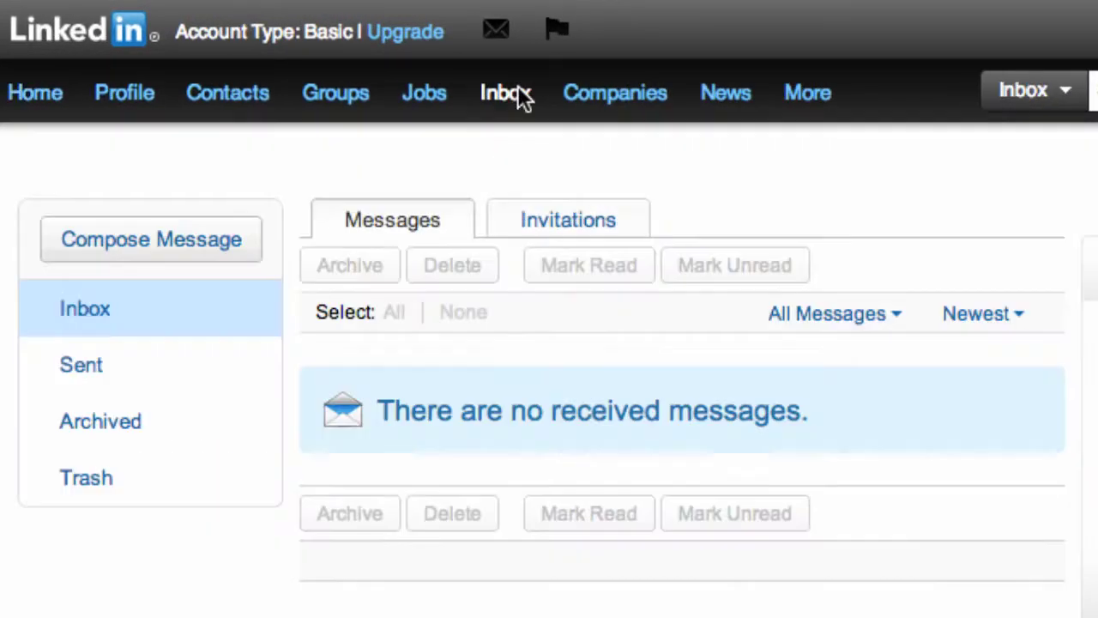
left_click(139, 244)
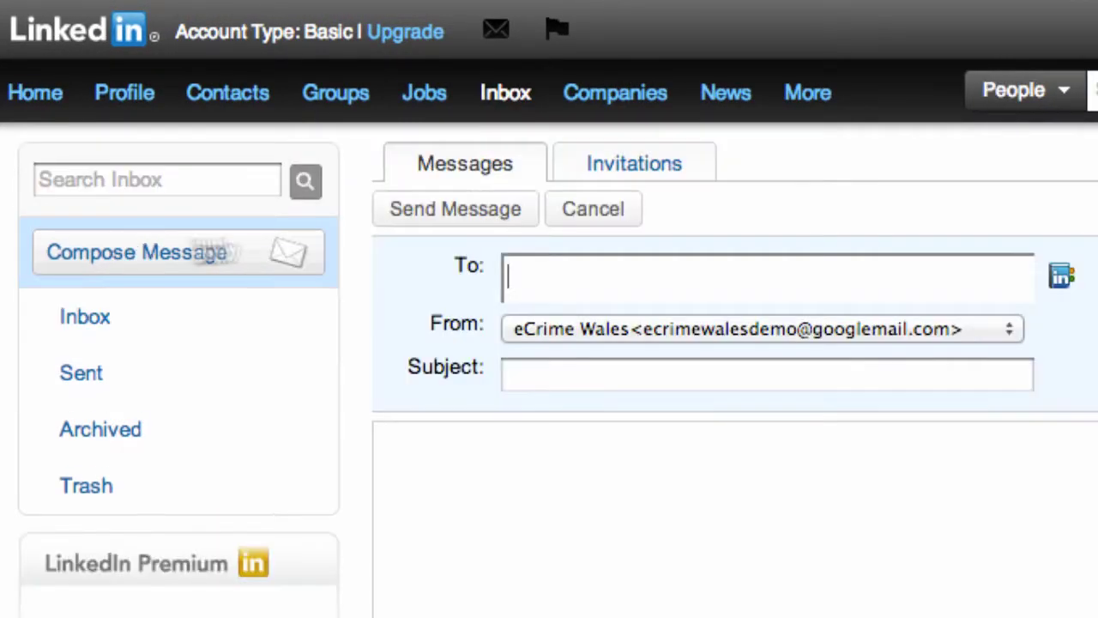
type("des")
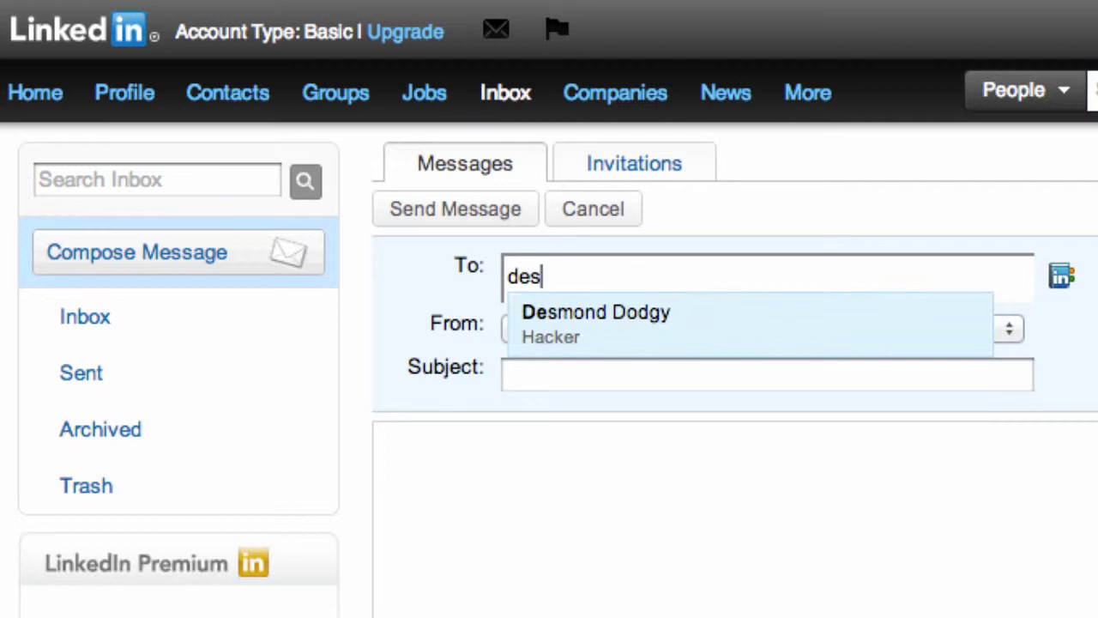
left_click(604, 323)
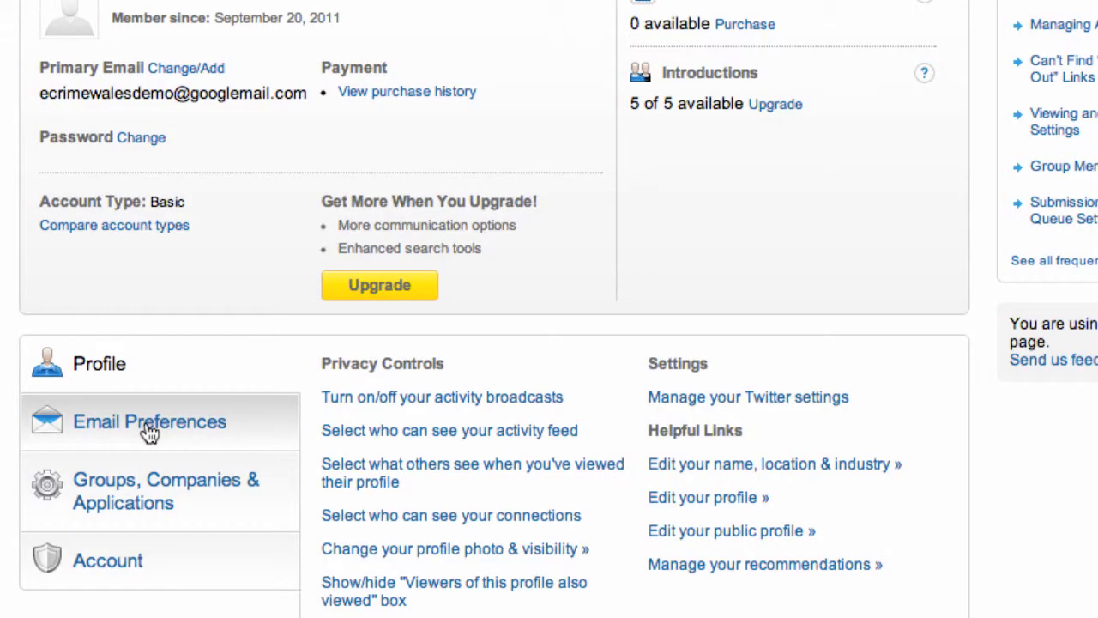
Step: Untick New ventures and Business deals in accepted message types and save
left_click(151, 434)
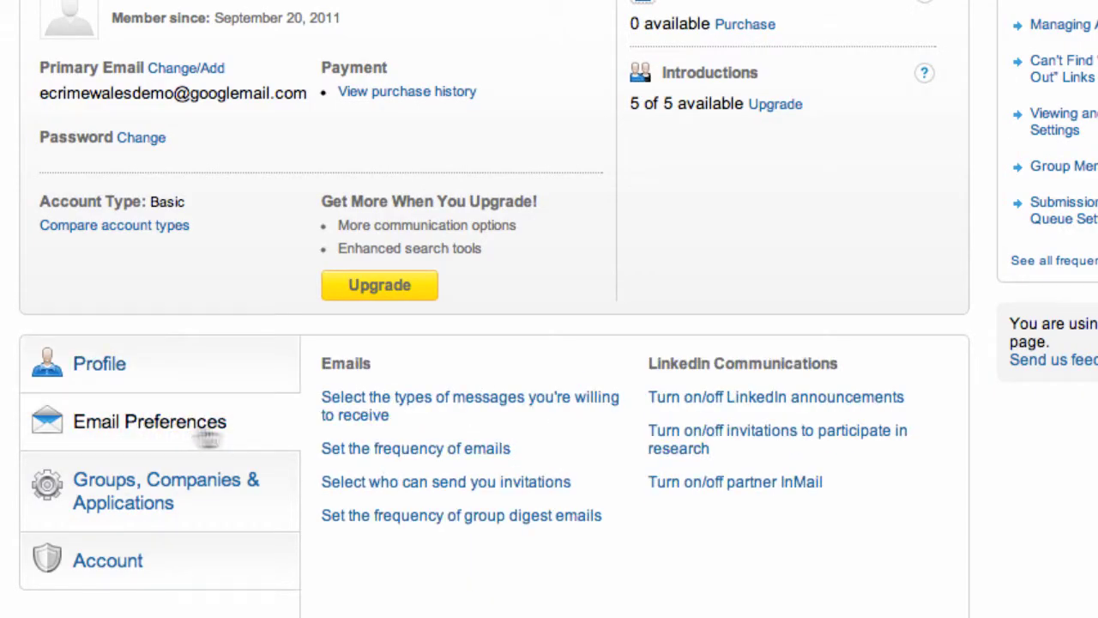
left_click(496, 411)
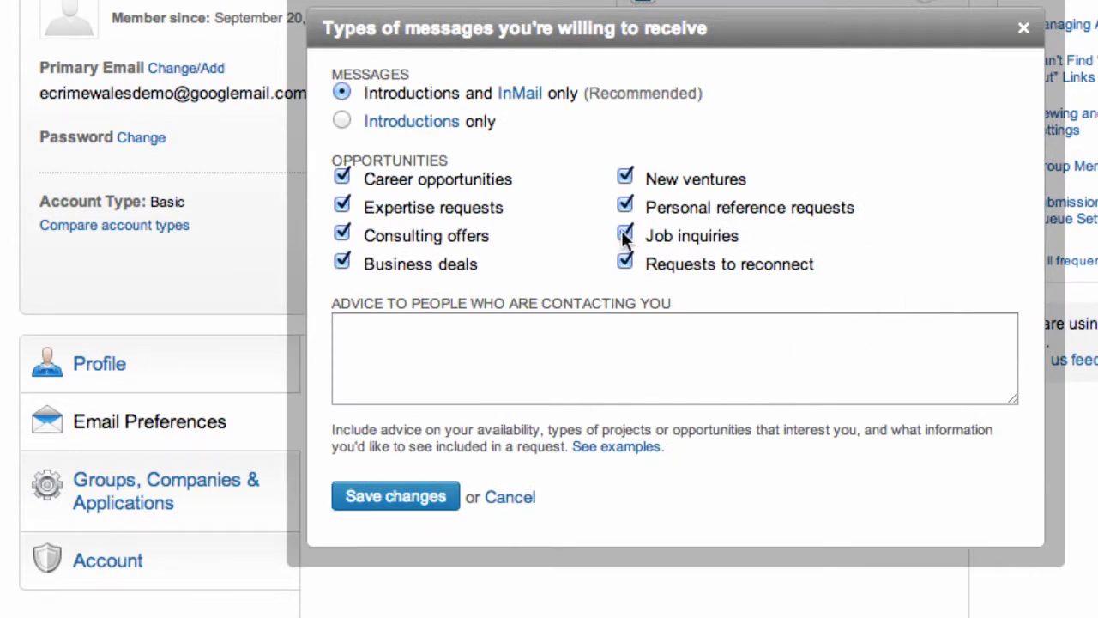
left_click(624, 177)
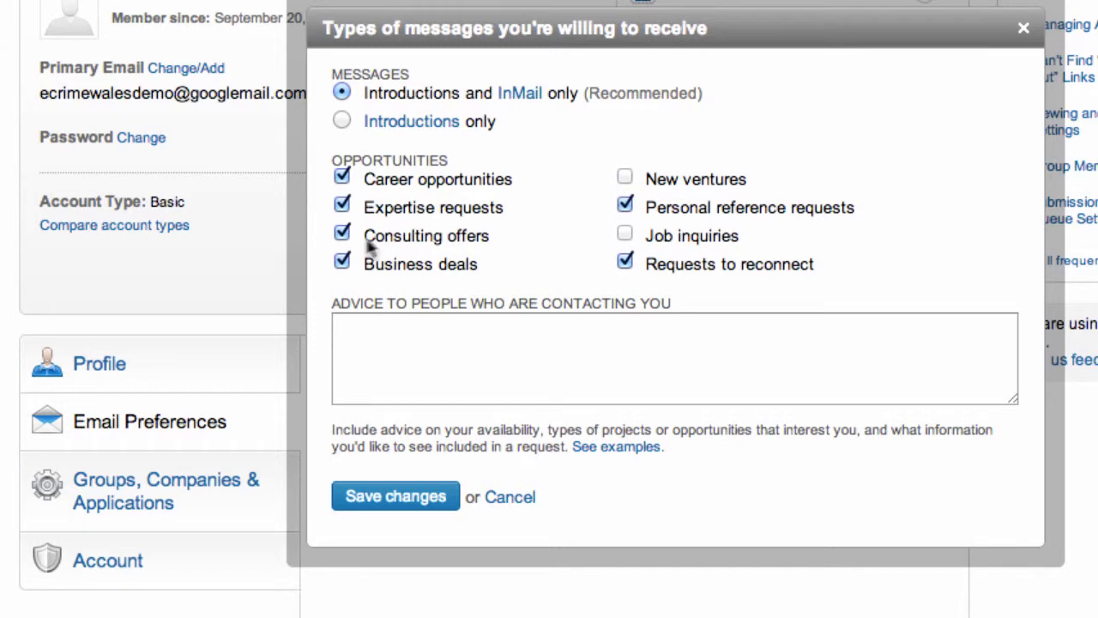
left_click(342, 263)
left_click(443, 510)
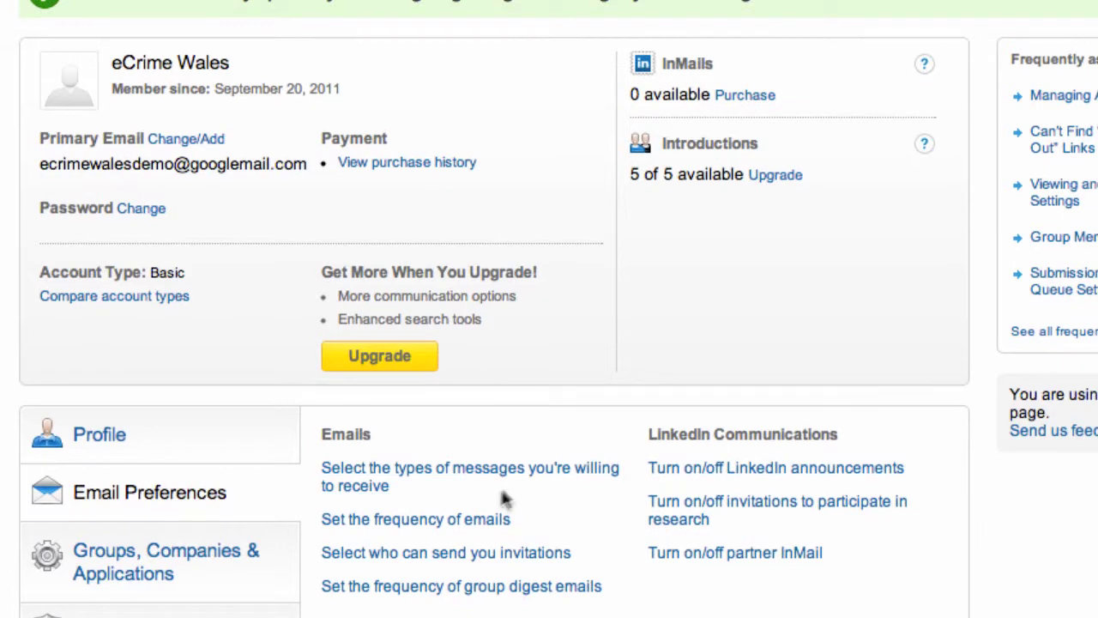
Step: Review email frequency, keeping individual emails for InMails and introductions, without saving
left_click(472, 521)
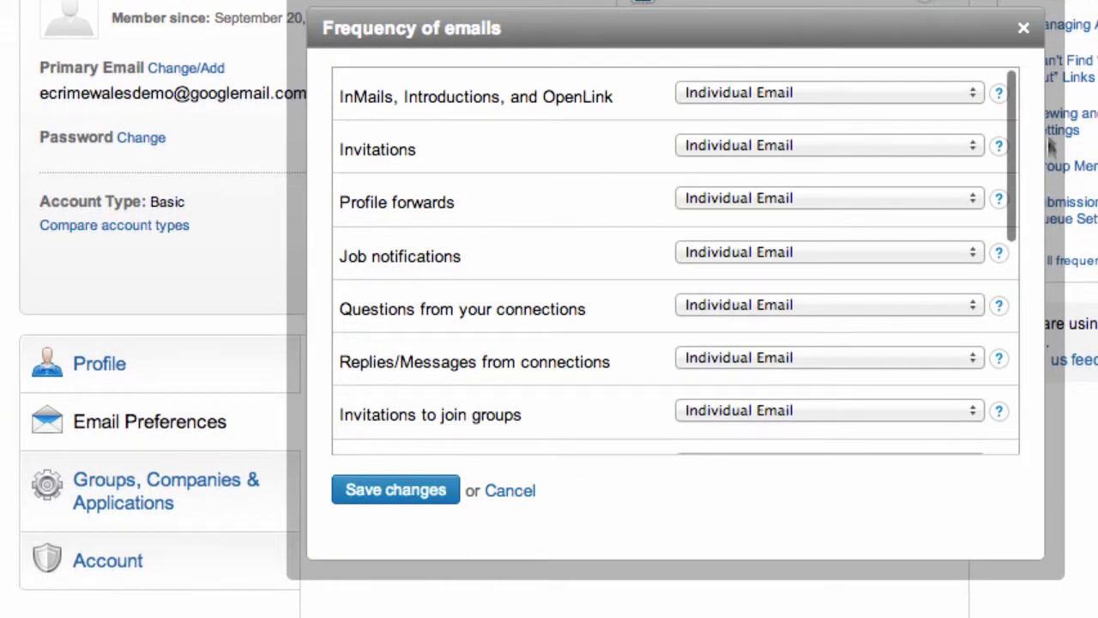
left_click(969, 92)
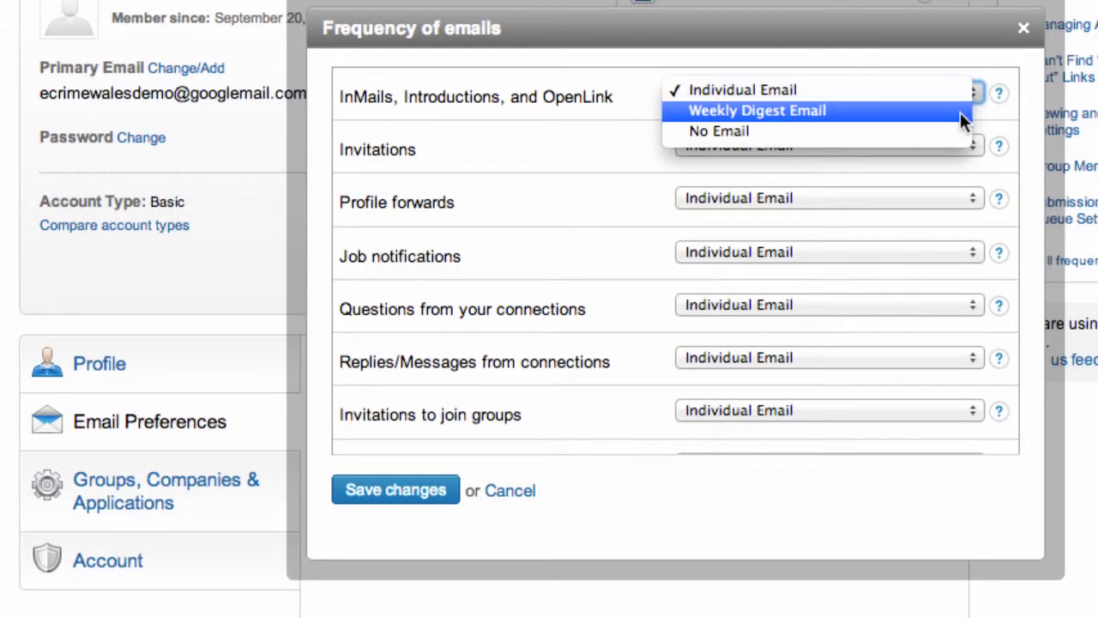
left_click(961, 91)
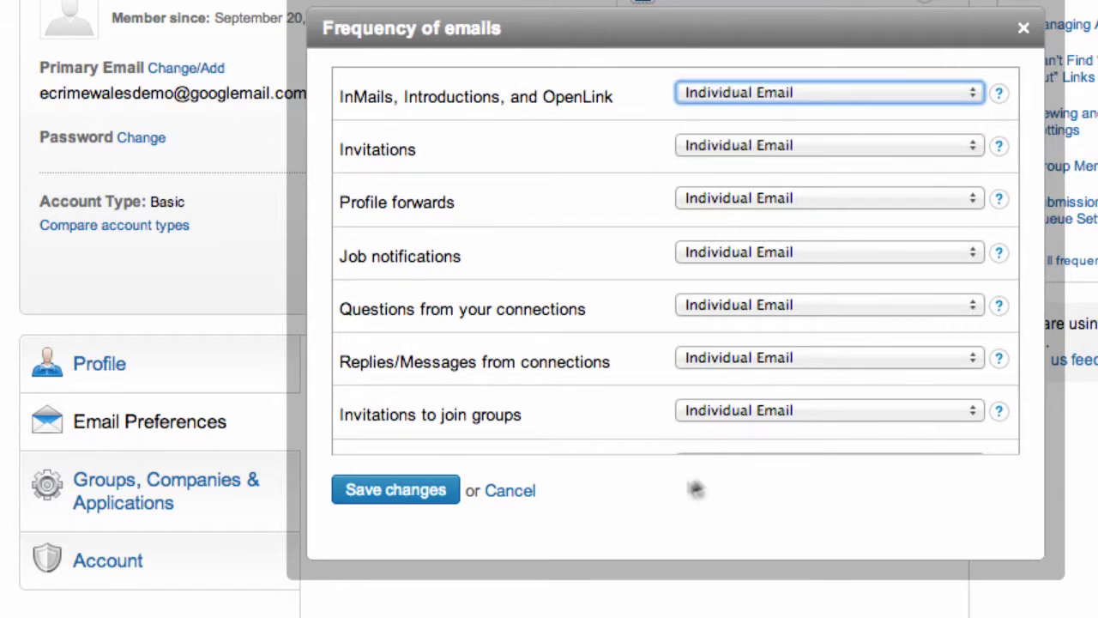
left_click(530, 490)
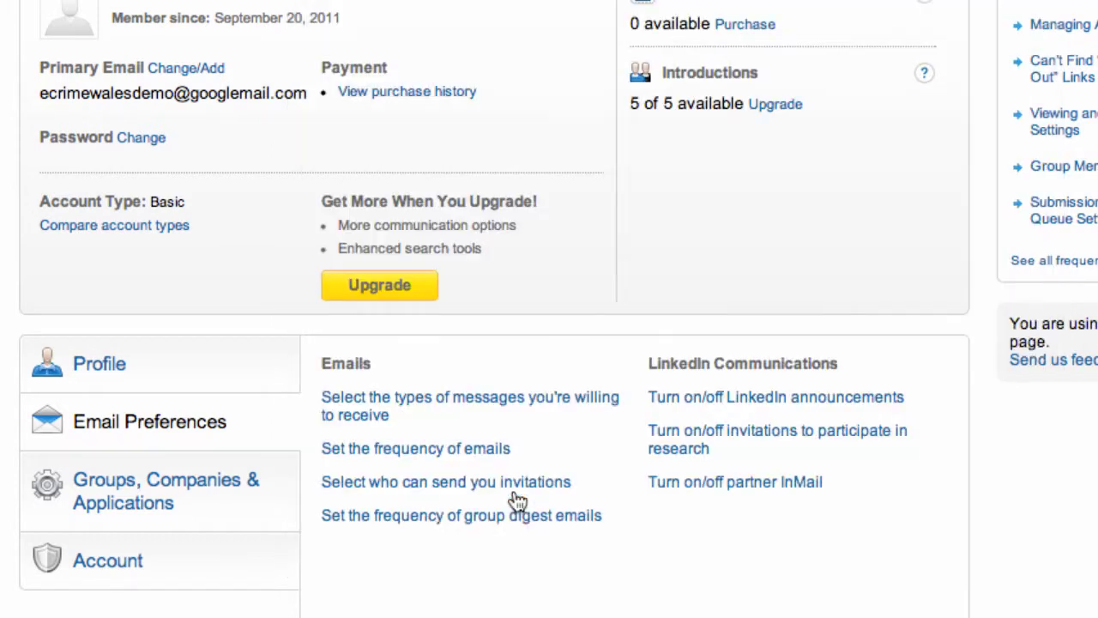
Step: Limit invitations to people who know your email or are imported contacts
left_click(411, 489)
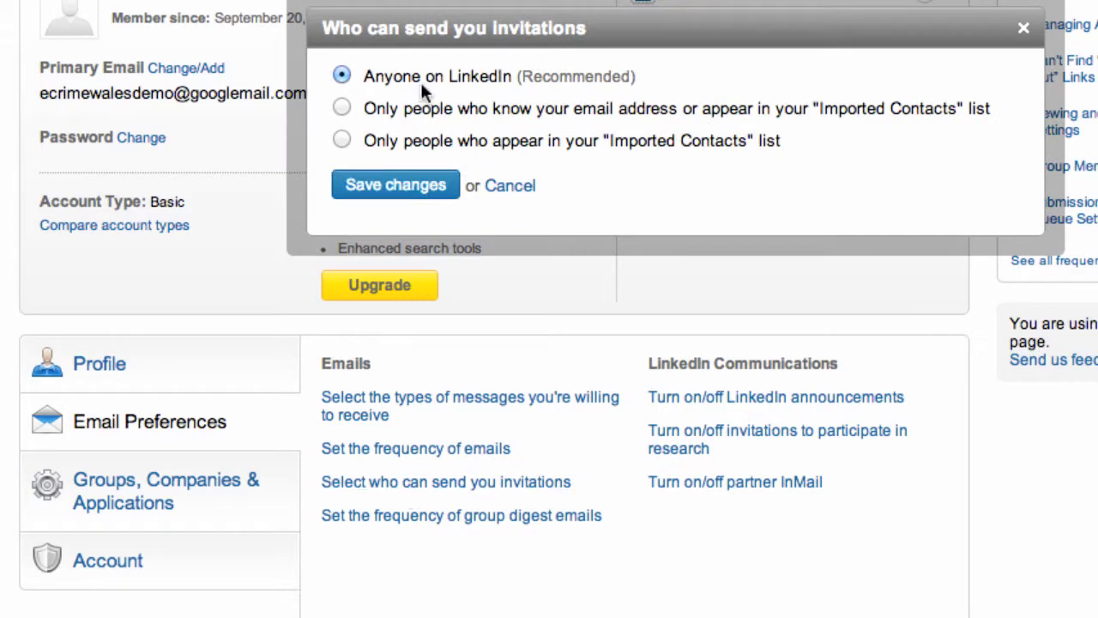
left_click(342, 108)
left_click(383, 181)
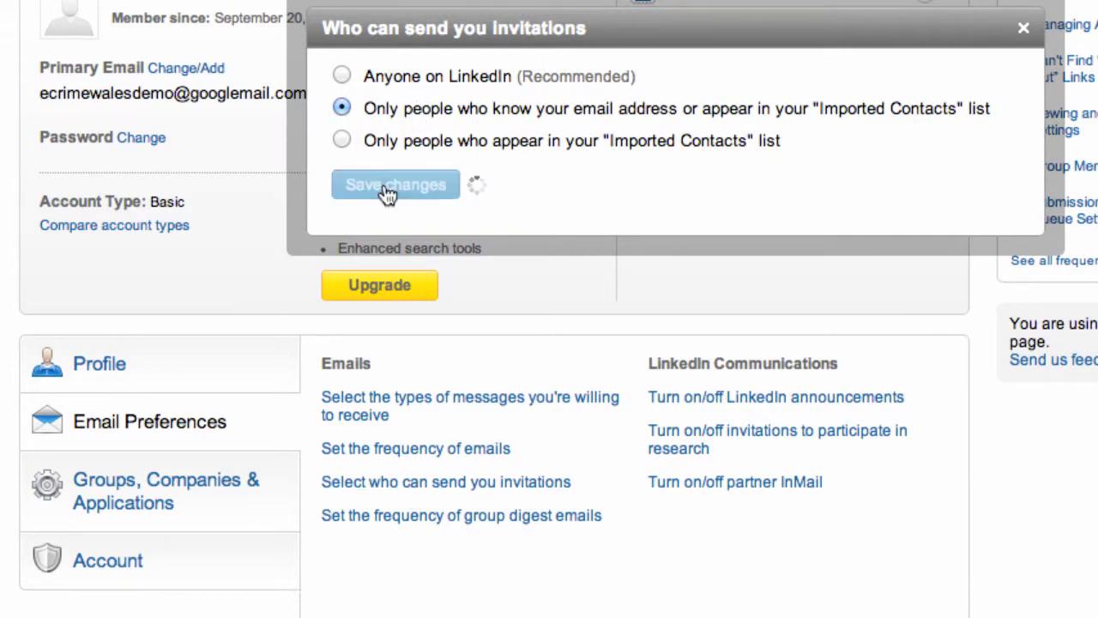
Step: Check the group digest frequency and dismiss the not-a-member-of-groups notice
left_click(535, 590)
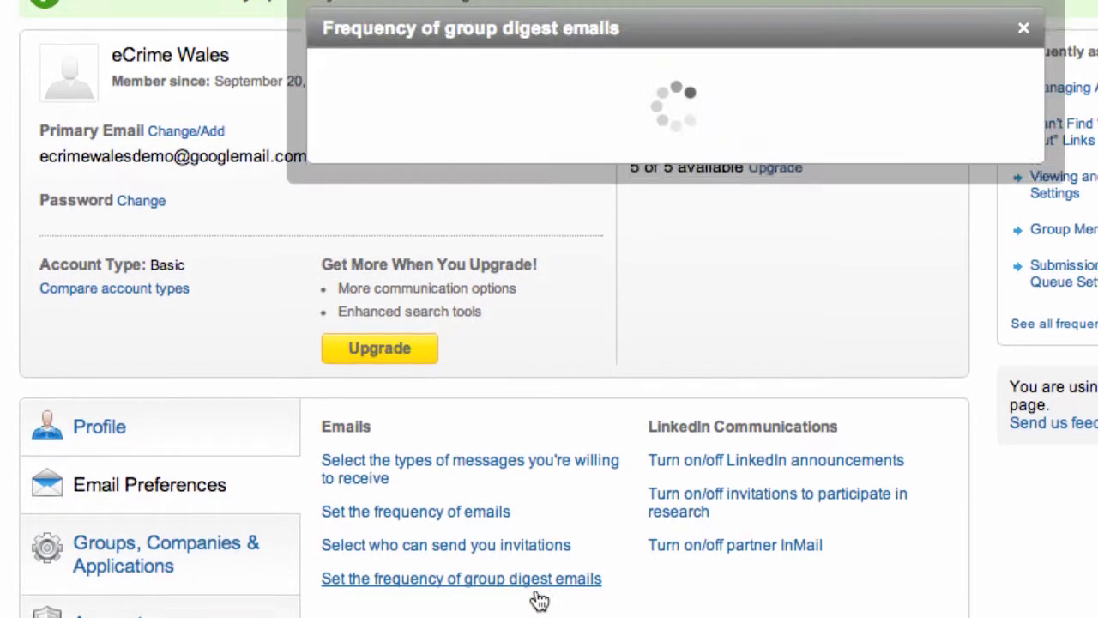
scroll(535, 590, "down", 2)
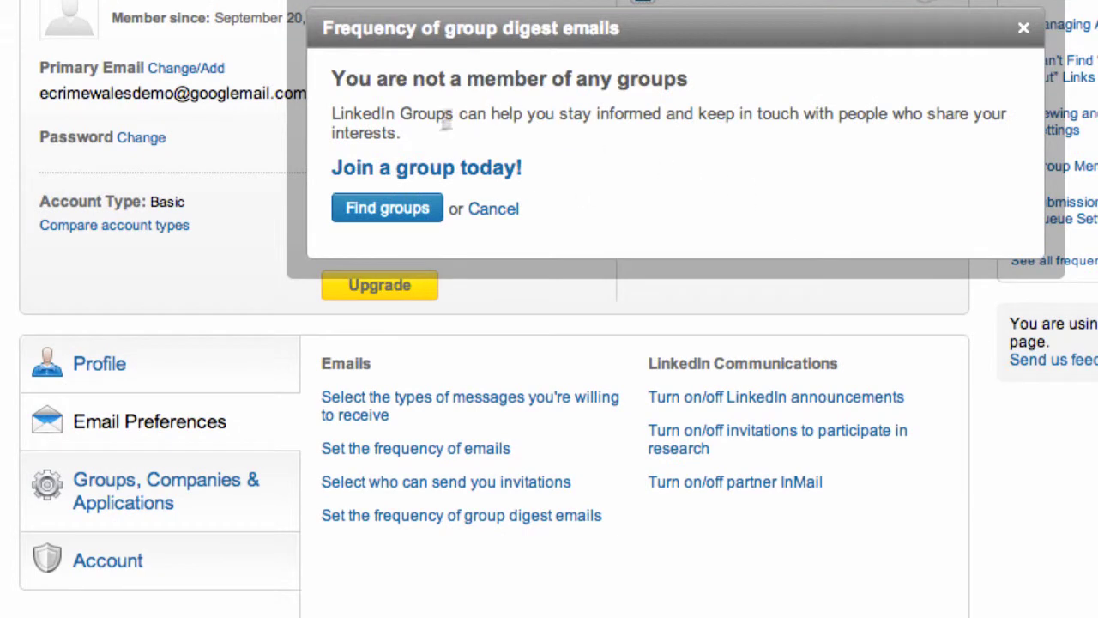
left_click(1026, 31)
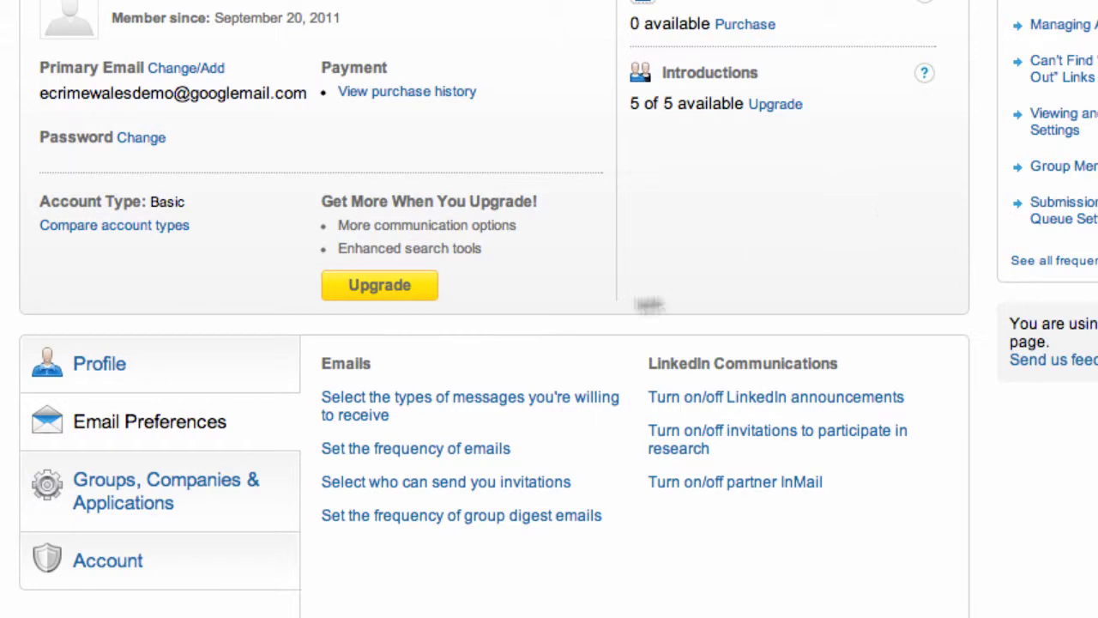
Step: Save third-party application data sharing off and untick LinkedIn plugins data sharing
left_click(254, 506)
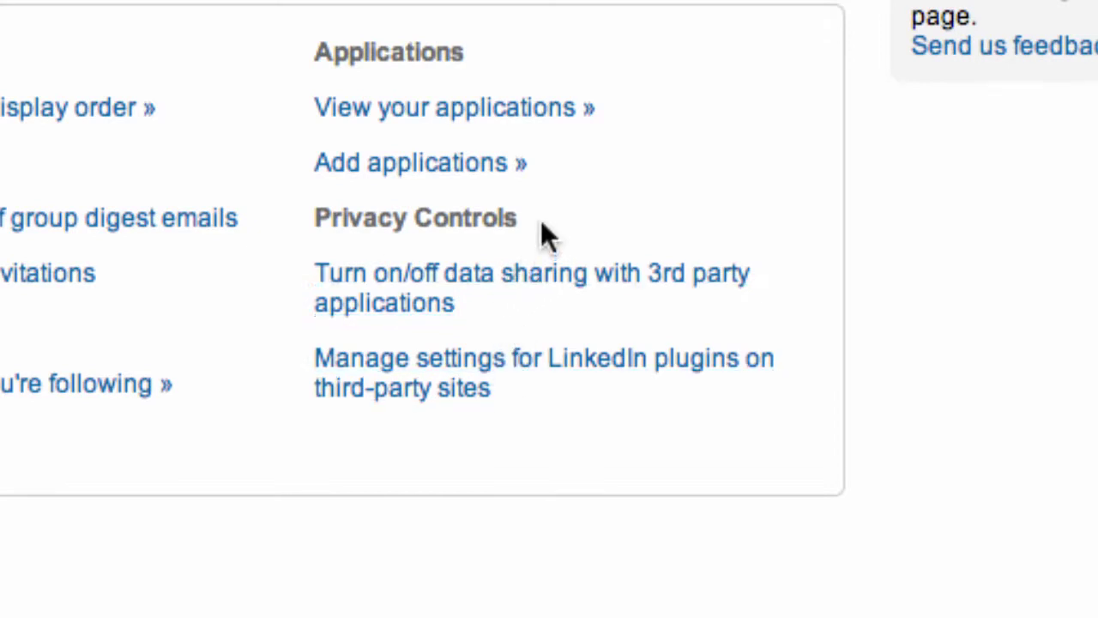
left_click(597, 279)
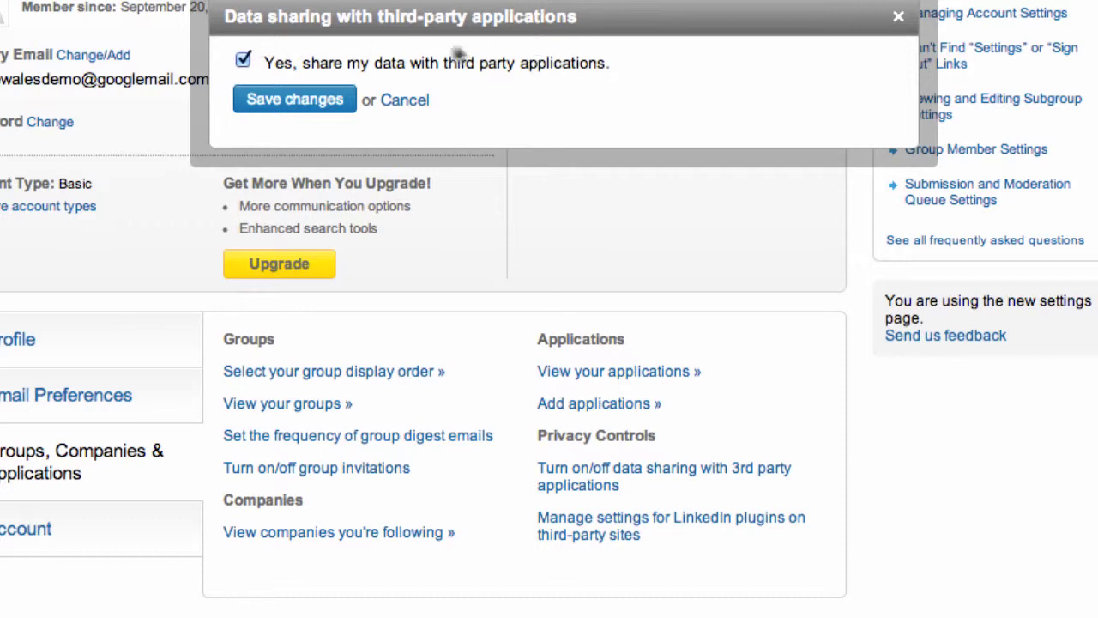
left_click(269, 97)
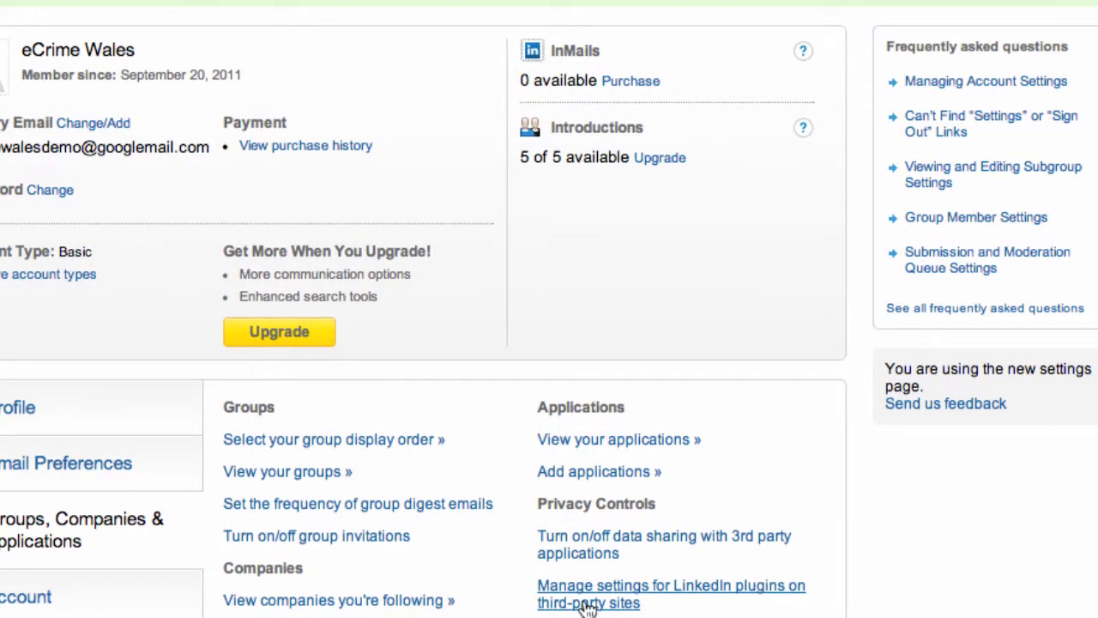
left_click(589, 596)
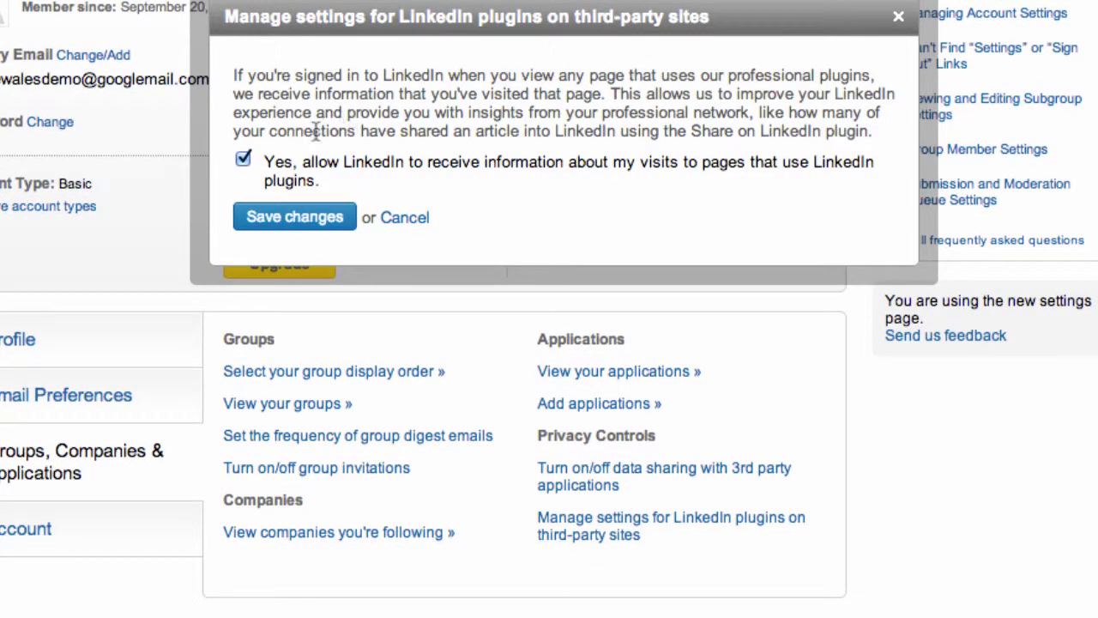
left_click(244, 161)
Step: Save the plugin setting, then update and save the third-party website ads preference
left_click(302, 216)
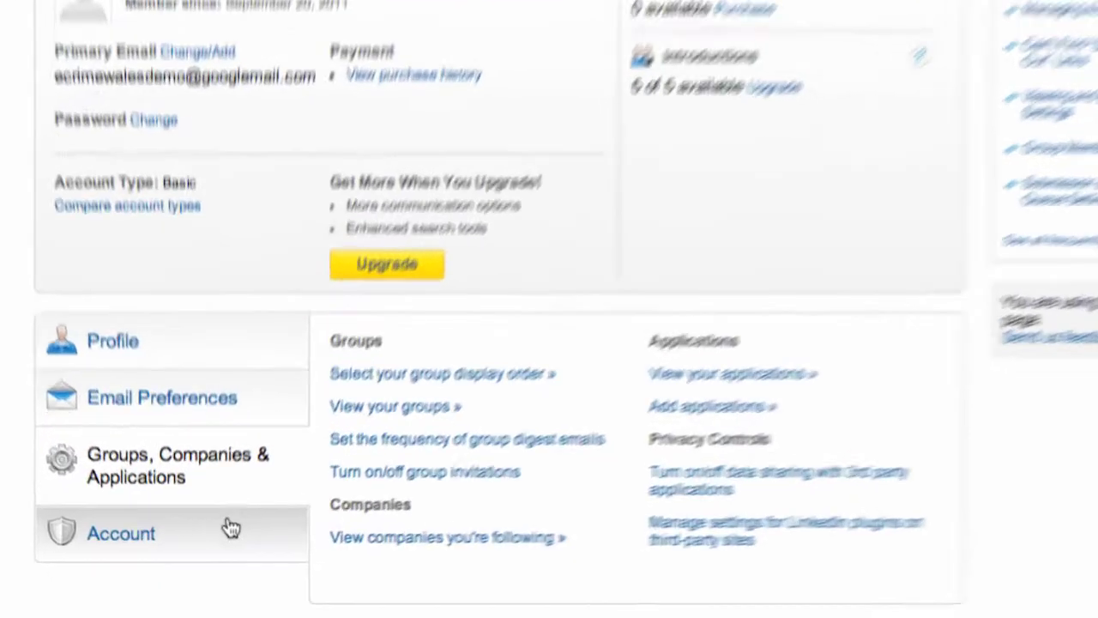
left_click(230, 527)
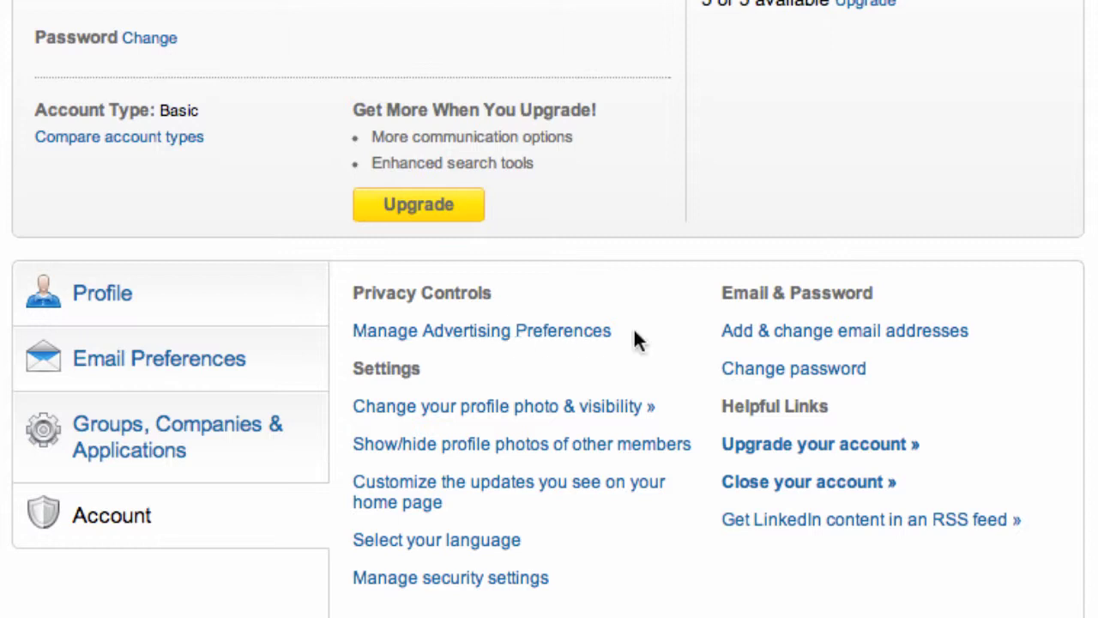
left_click(578, 341)
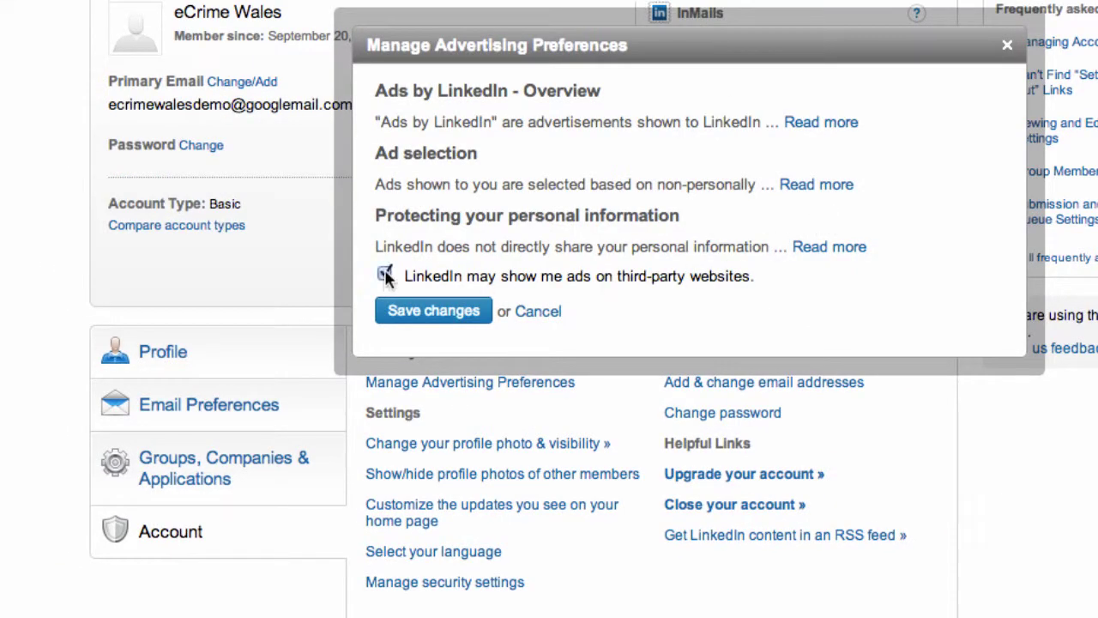
left_click(467, 316)
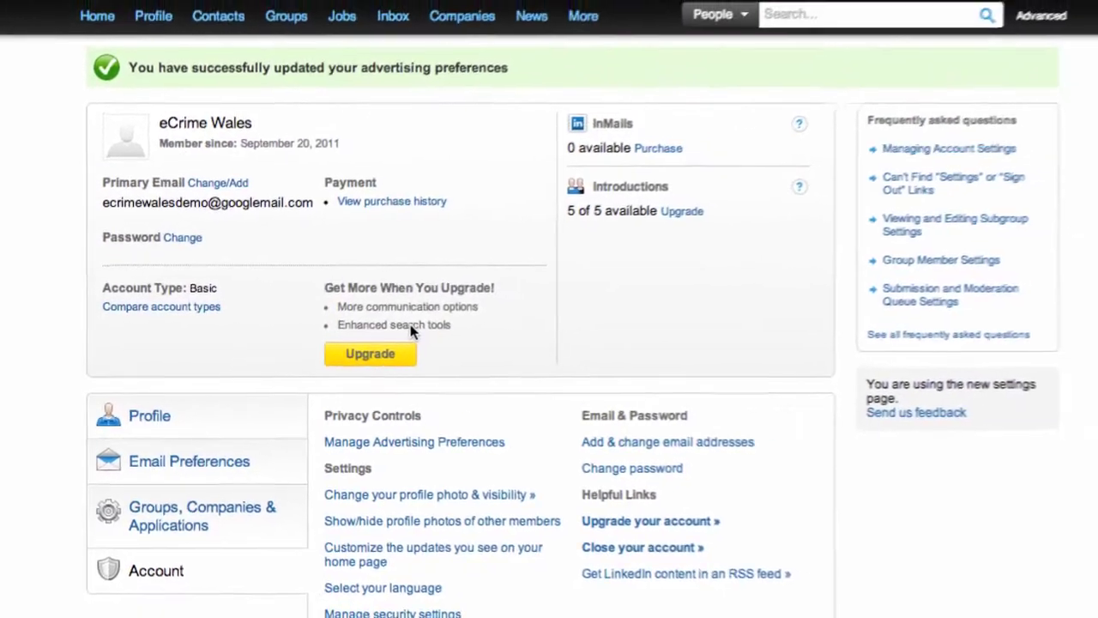